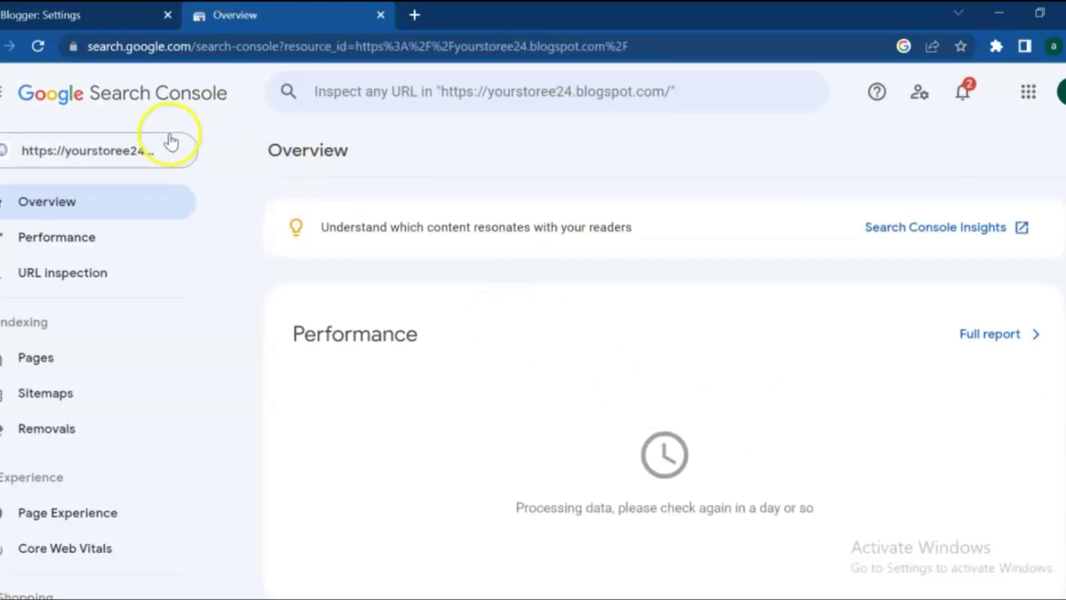
Check the property list and collapse the HTML file verification method on the way to the Search Console welcome page
left_click(175, 156)
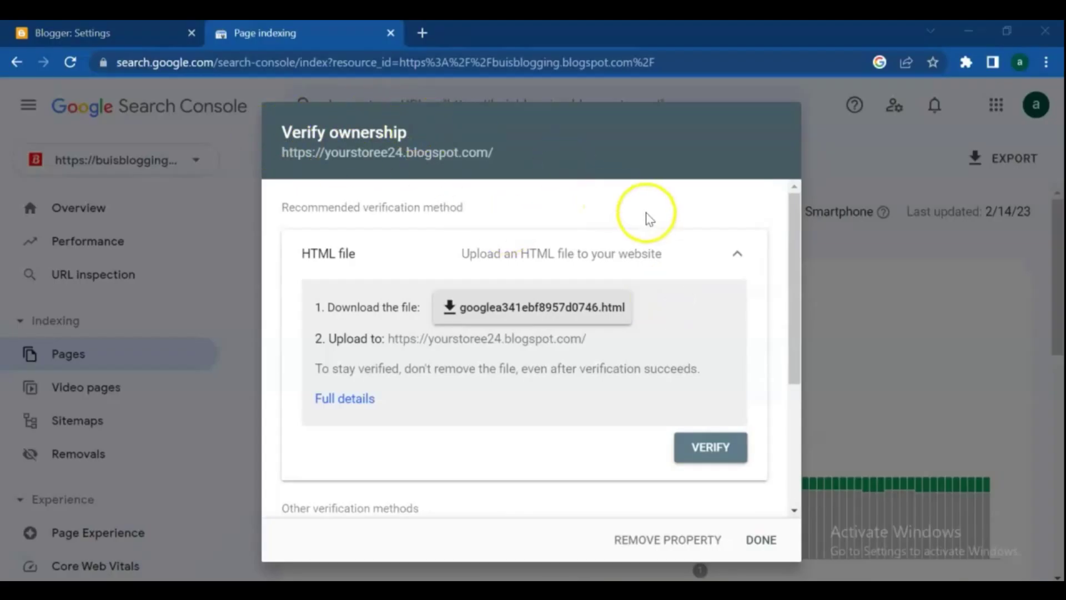
left_click_drag(801, 261, 788, 281)
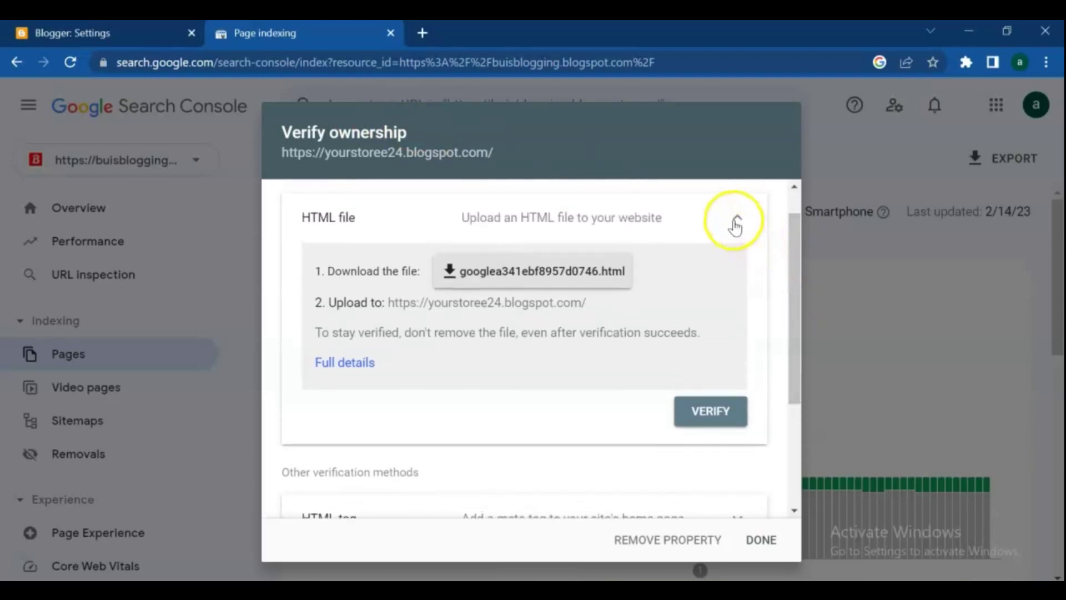
left_click(737, 218)
left_click_drag(797, 242, 796, 211)
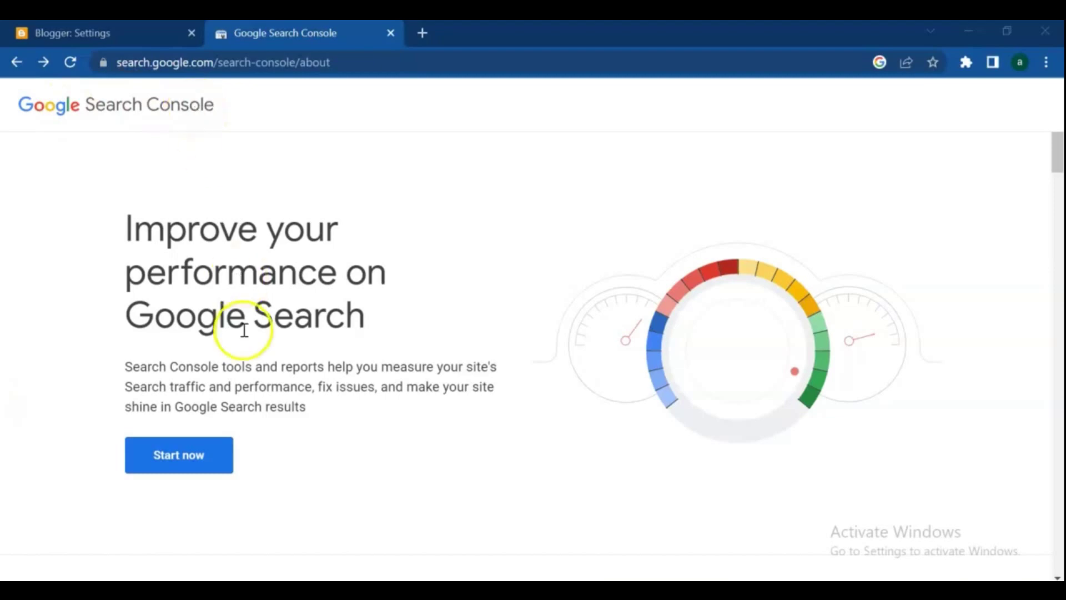
Enter Search Console and view the Page indexing report: 24 pages not indexed, 6 indexed
left_click(172, 464)
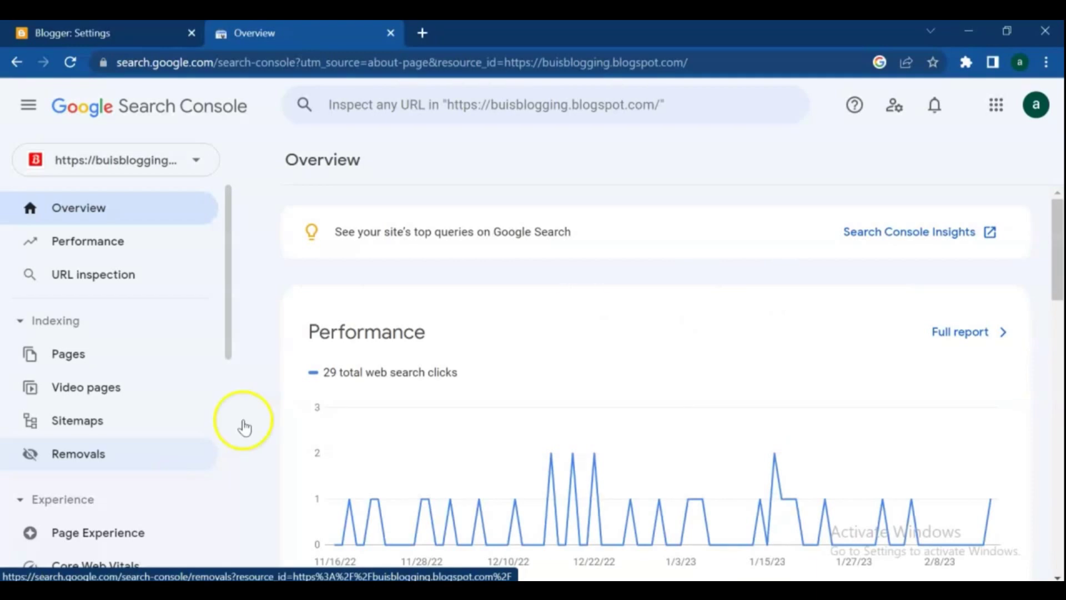
left_click_drag(1058, 233, 1055, 292)
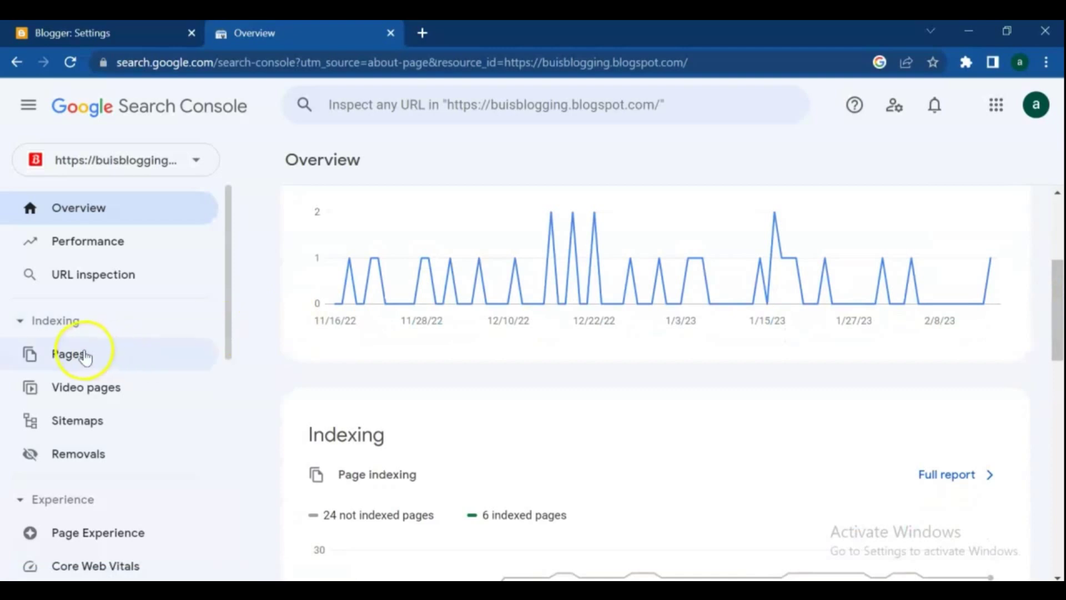
left_click(85, 356)
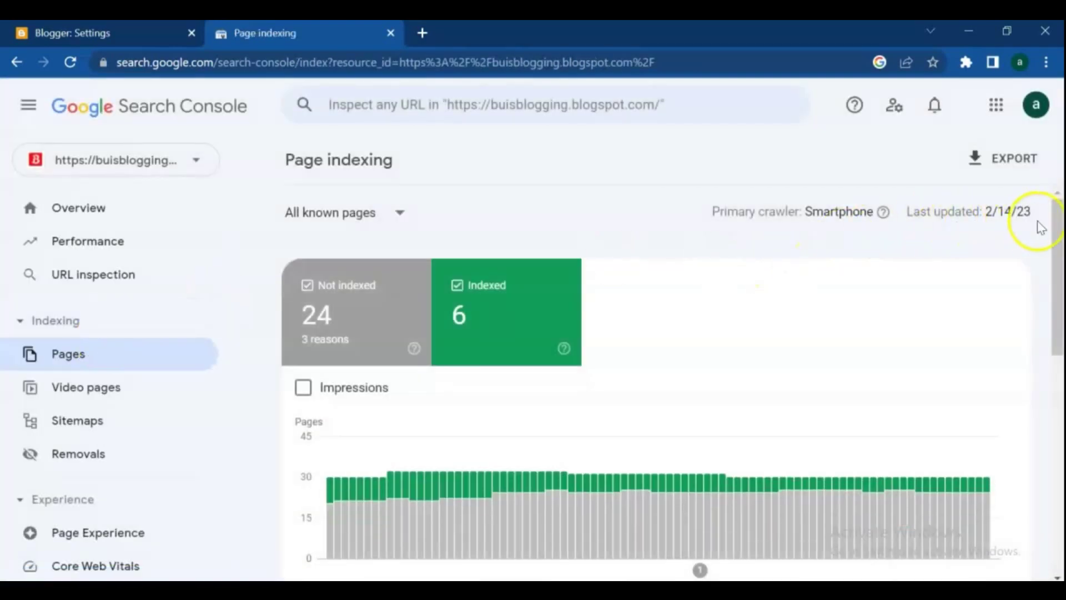
left_click_drag(1060, 222, 1031, 177)
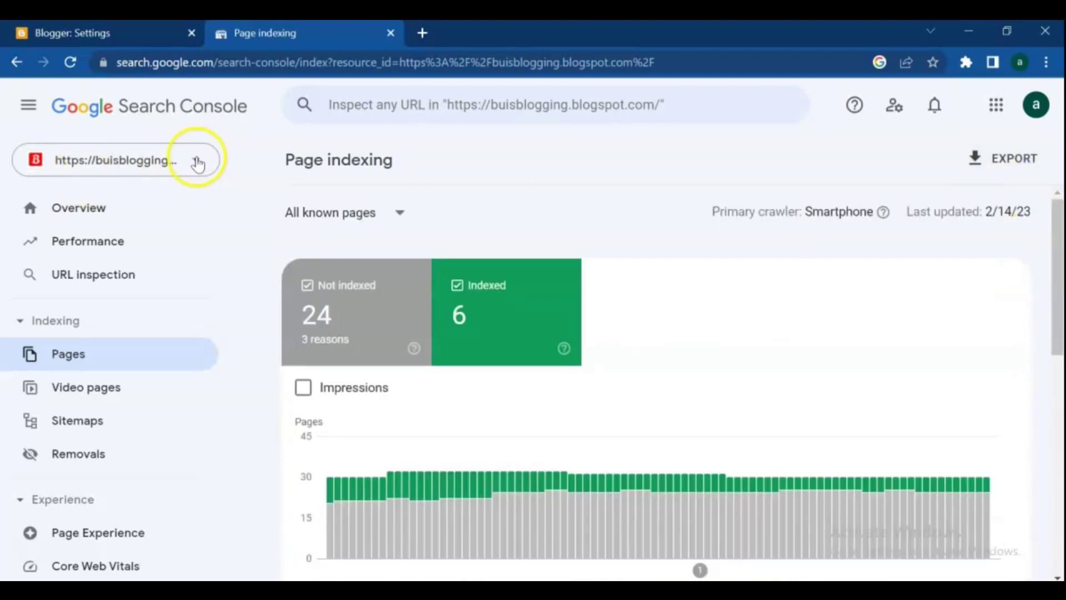
Begin adding a new property from the property list and pick the URL prefix type
left_click(198, 164)
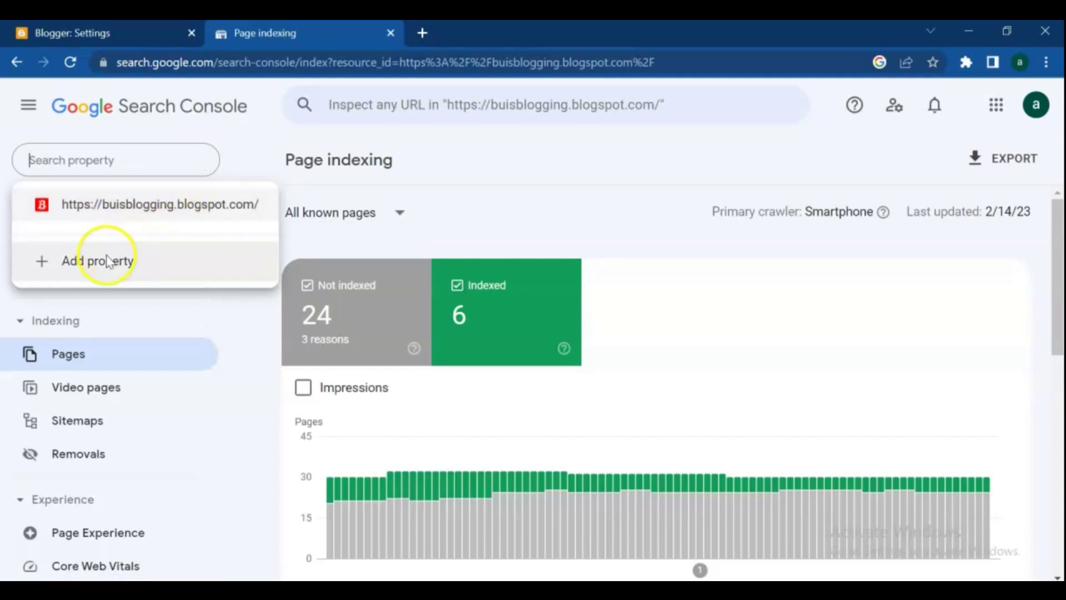
left_click(85, 262)
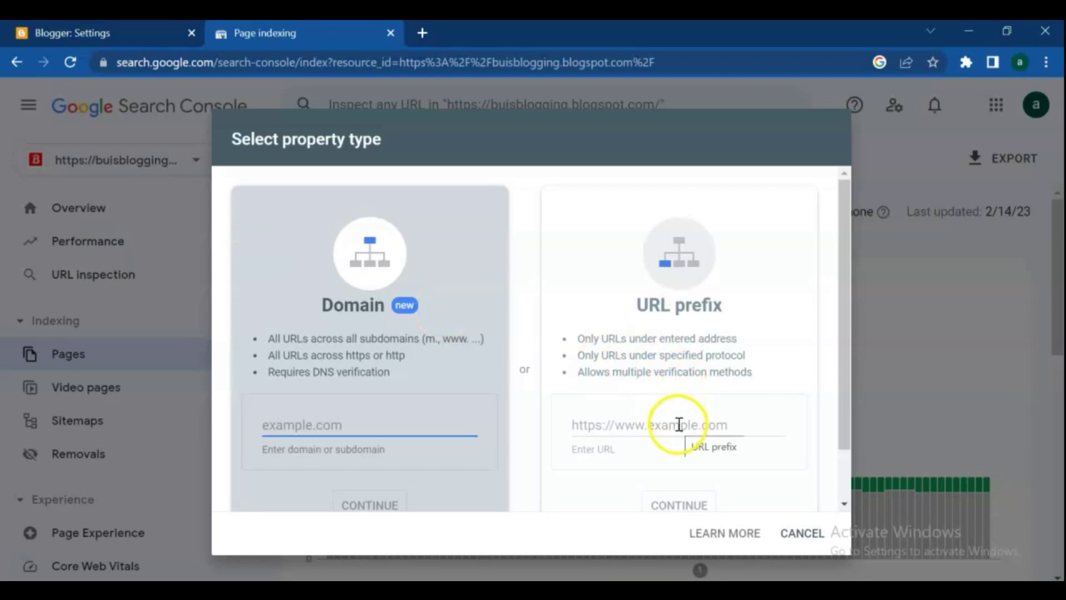
left_click(679, 425)
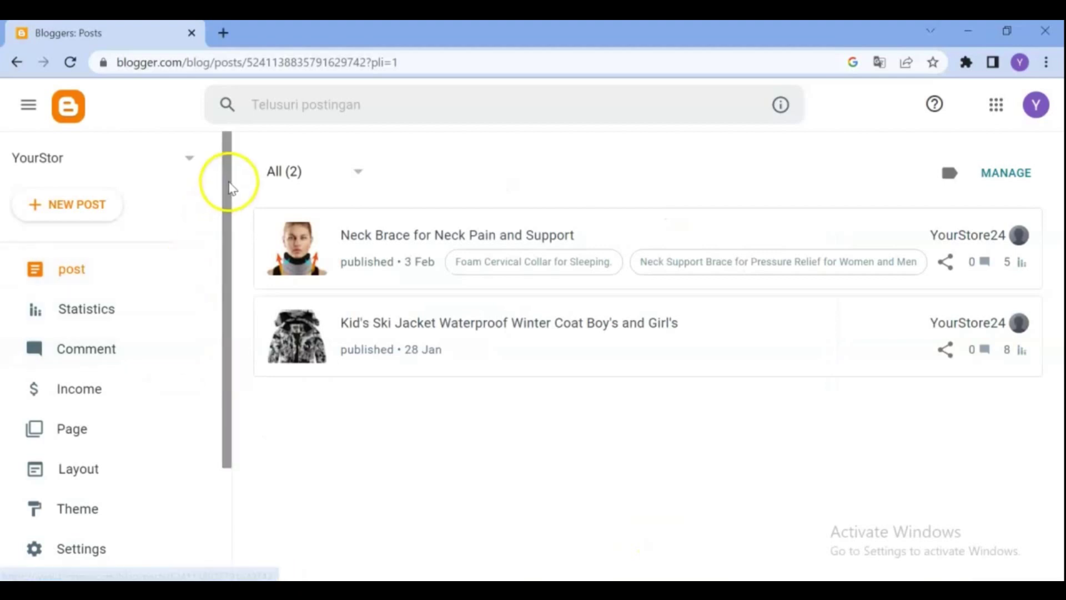
Open the live YourStor blog from Blogger and copy its address, yourstoree24.blogspot.com
left_click_drag(229, 181, 209, 321)
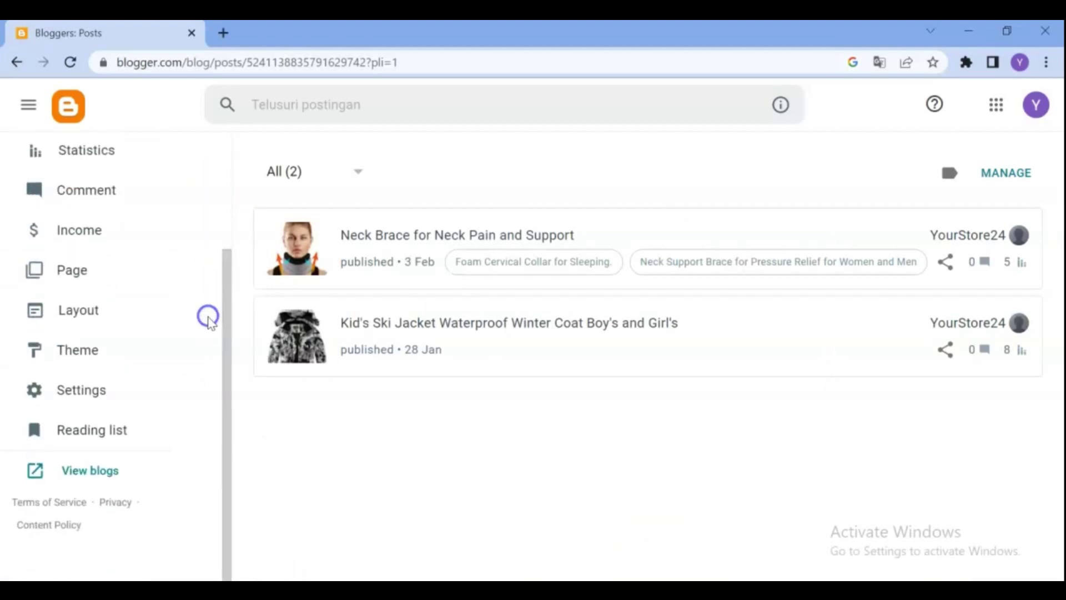
left_click(79, 469)
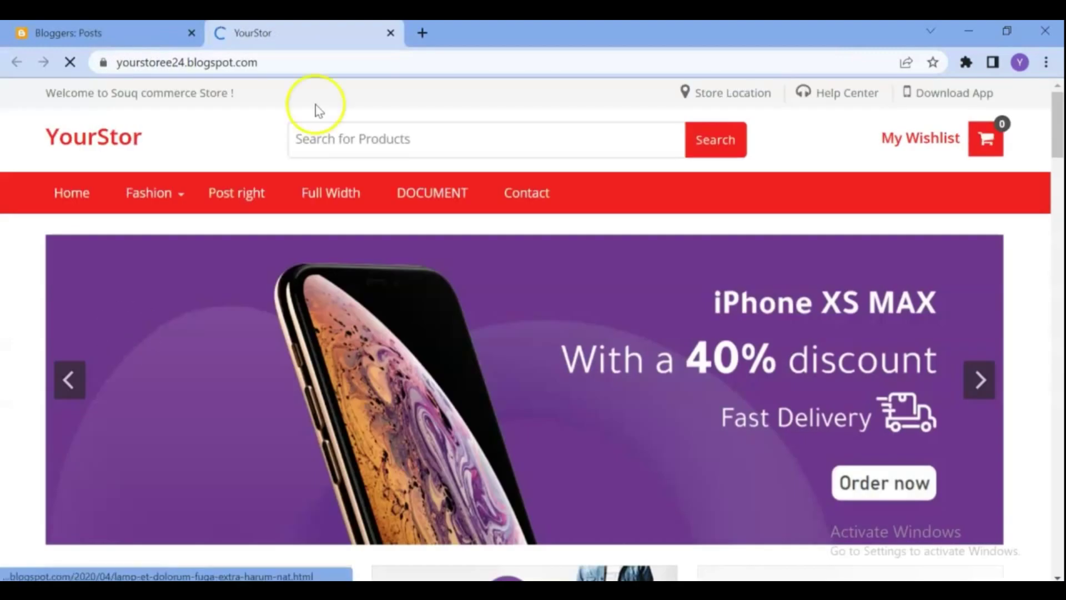
left_click(275, 62)
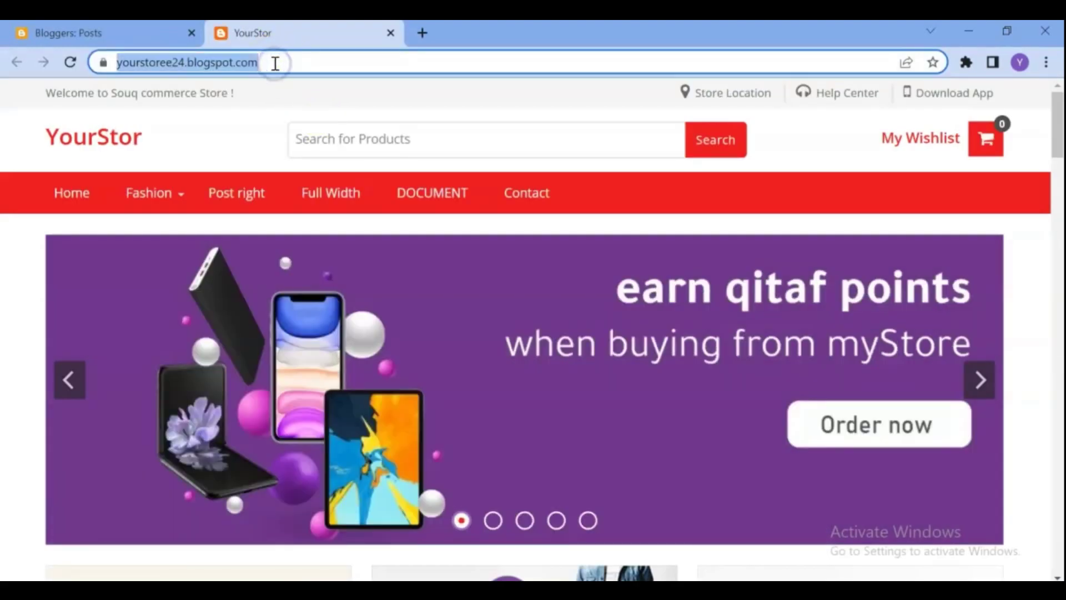
right_click(275, 63)
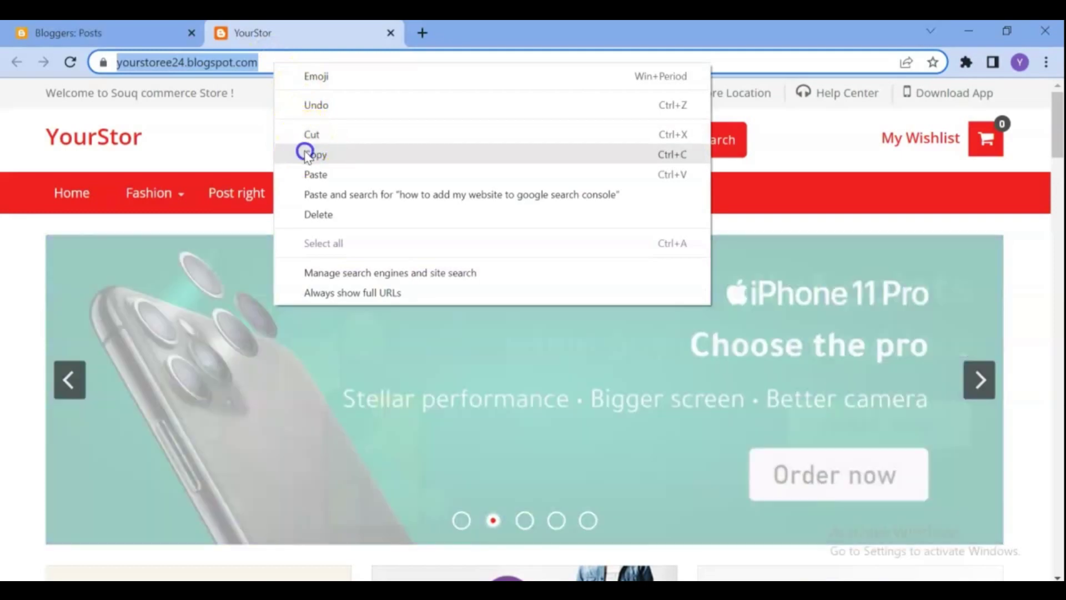
left_click(307, 155)
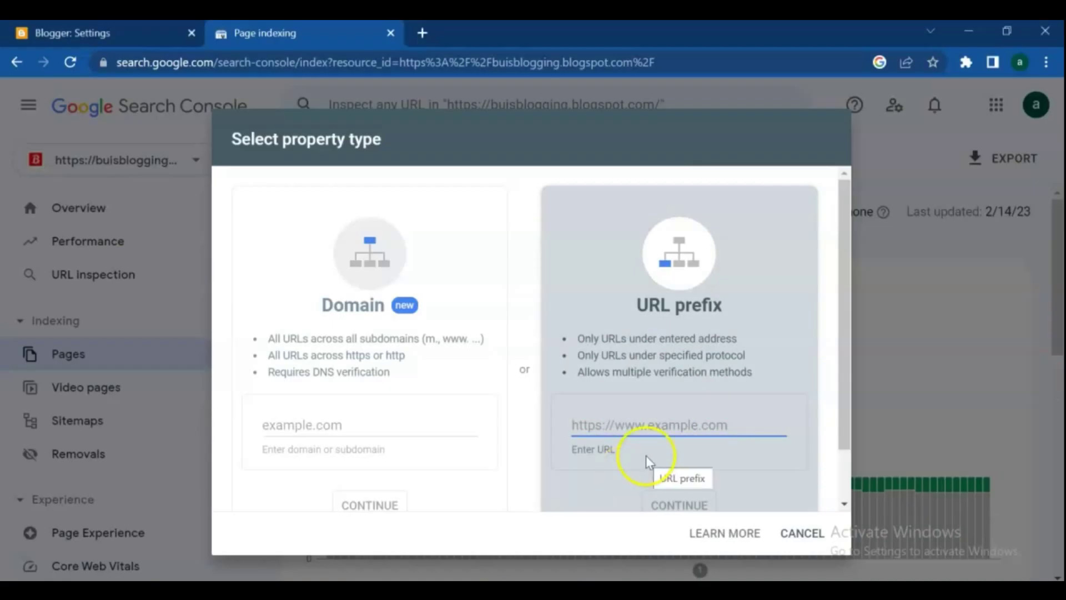
Paste the yourstoree24.blogspot.com address into the URL prefix field and submit it as a new property
left_click(624, 425)
right_click(624, 424)
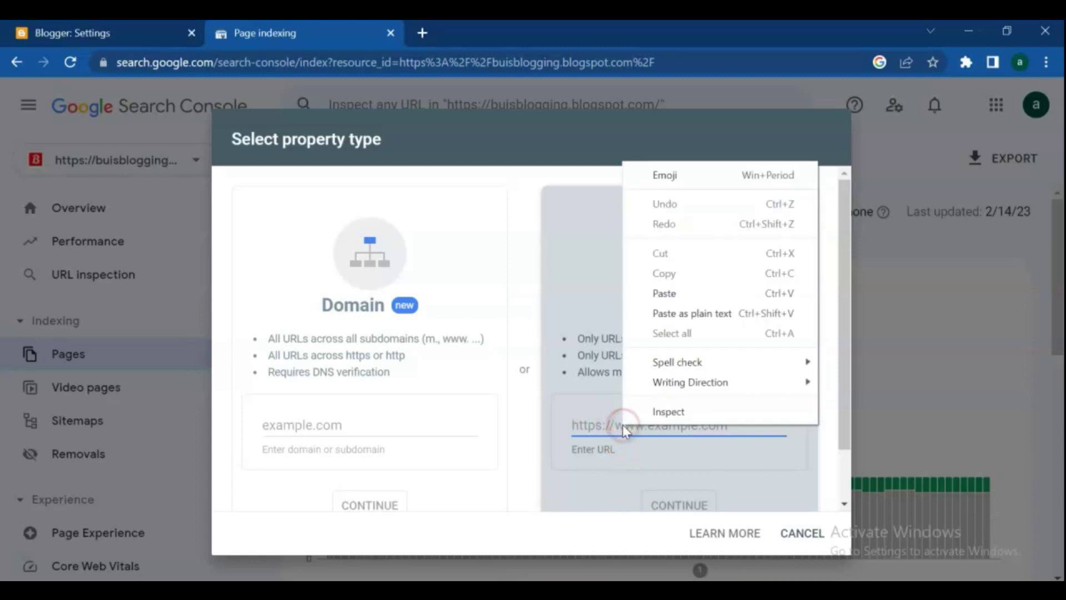
left_click(685, 293)
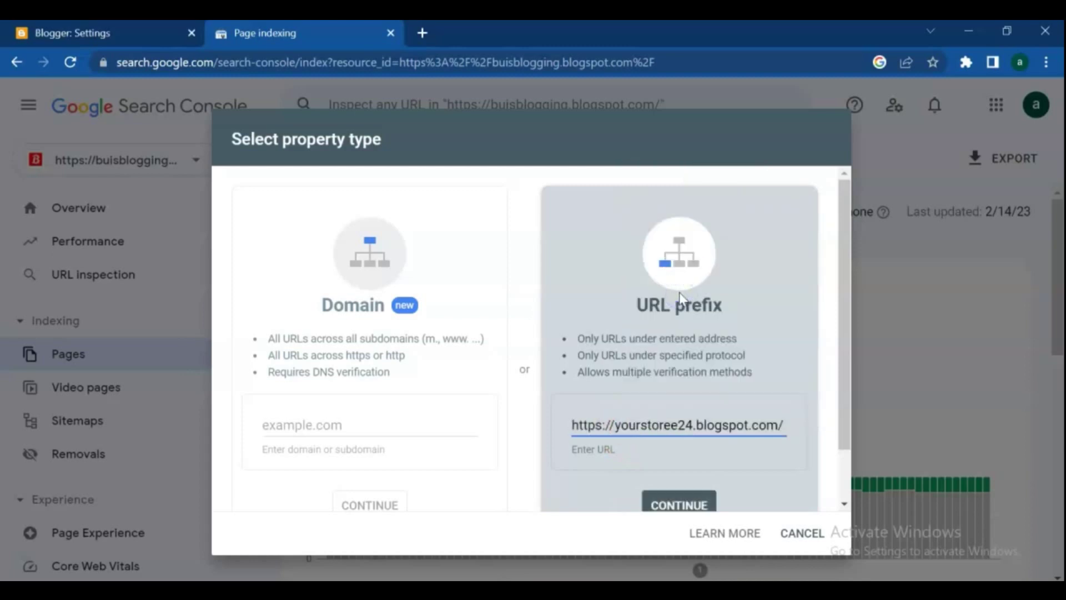
left_click(691, 504)
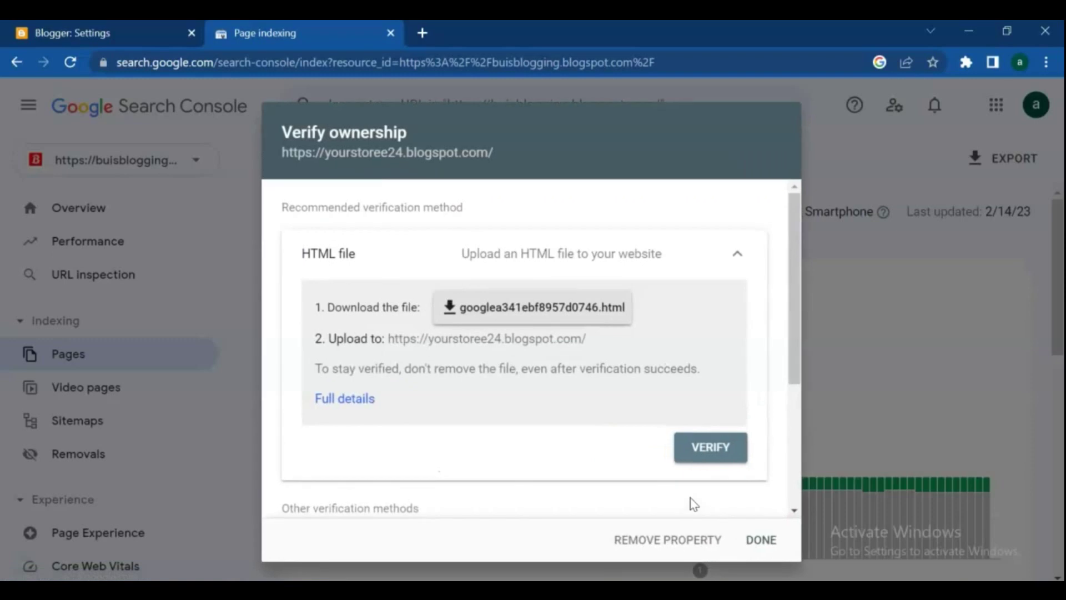
Scroll the Verify ownership dialog to reveal the HTML tag, Analytics, Tag Manager and DNS methods
left_click(795, 270)
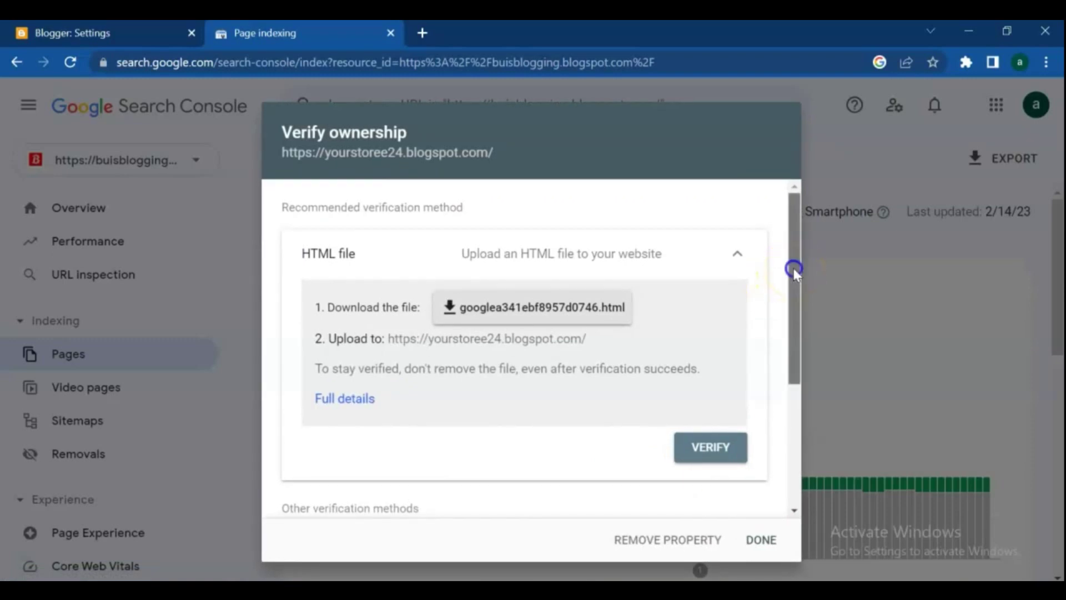
scroll(778, 400, "down", 3)
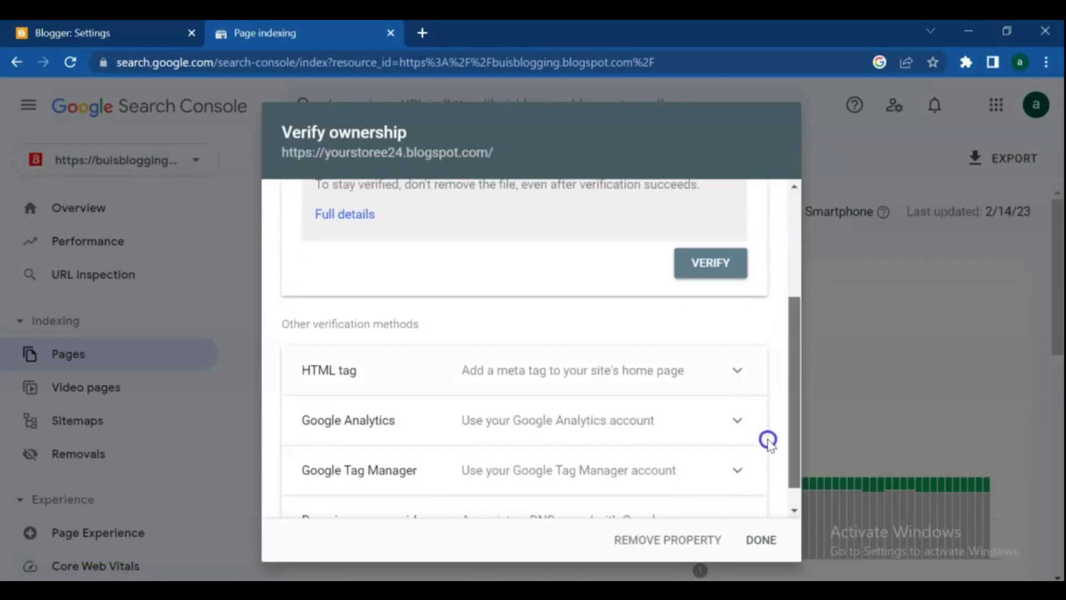
scroll(765, 449, "down", 1)
scroll(437, 181, "up", 4)
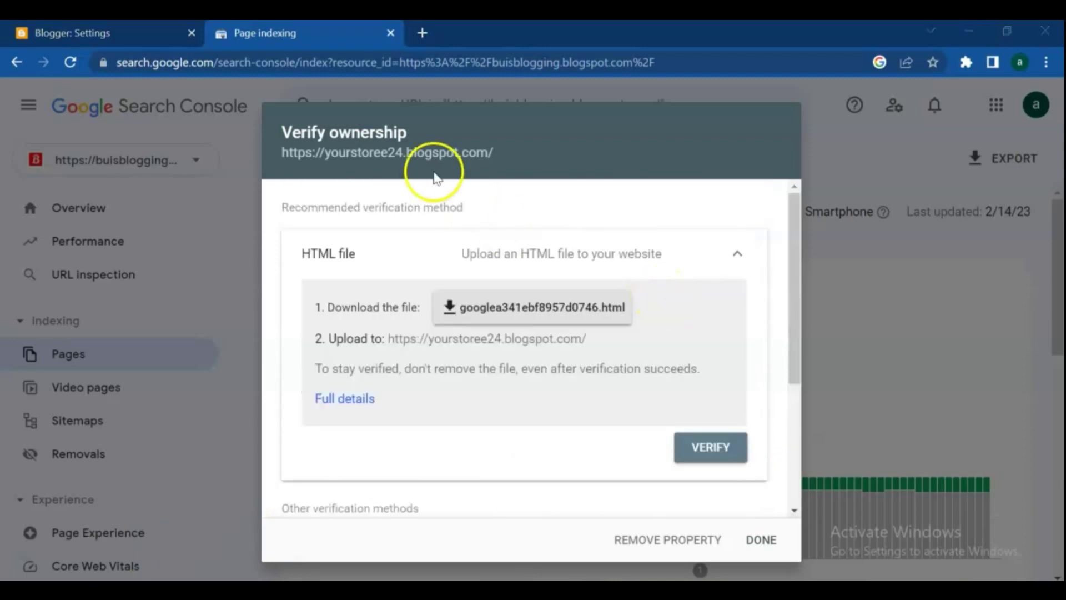
left_click_drag(798, 265, 798, 210)
Collapse the HTML file method, expand the HTML tag method, and copy its verification meta tag
left_click(733, 219)
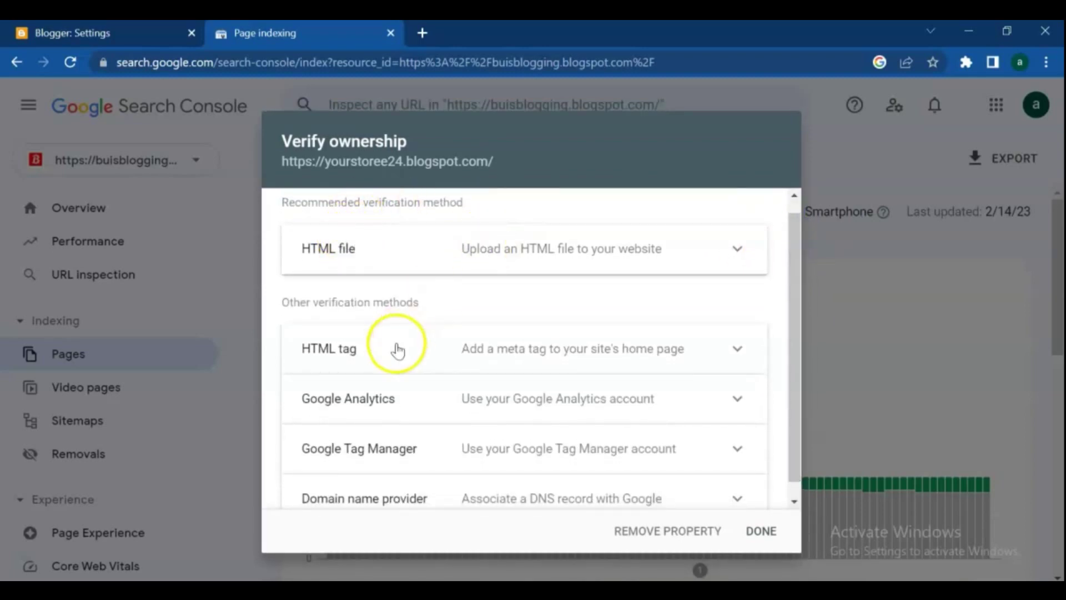
left_click_drag(796, 400, 796, 436)
left_click(739, 386)
left_click(739, 386)
left_click(798, 368)
left_click_drag(798, 367, 793, 316)
left_click(732, 361)
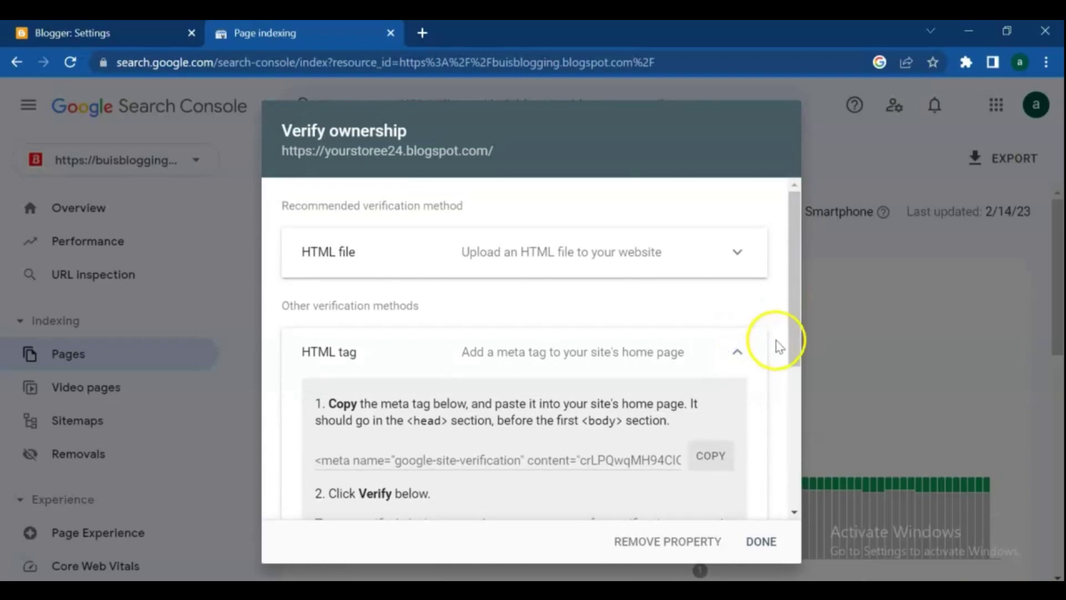
left_click(793, 331)
left_click_drag(793, 331, 790, 391)
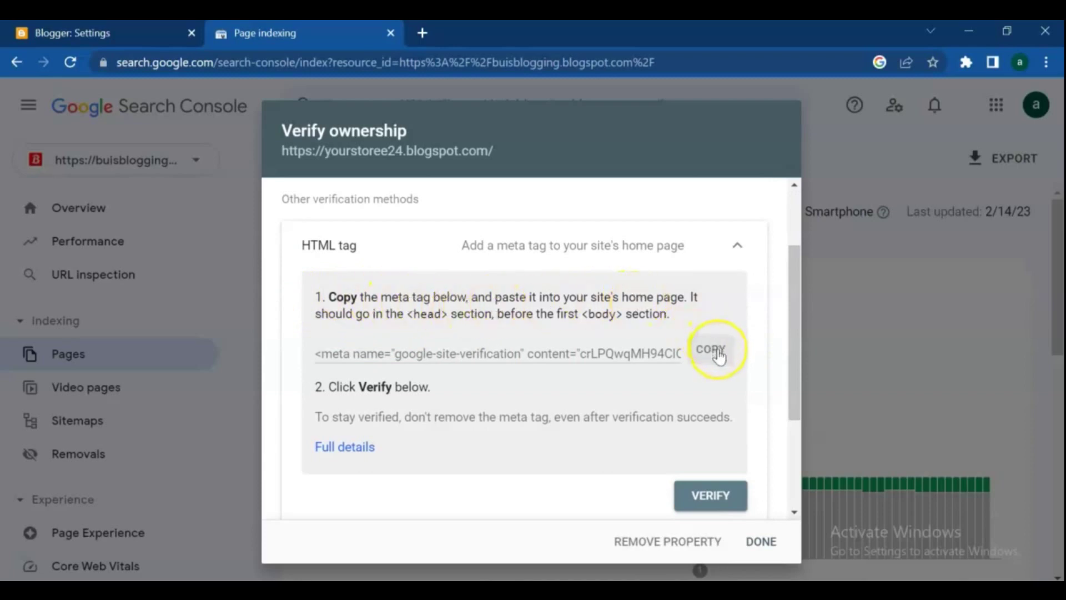
left_click(717, 350)
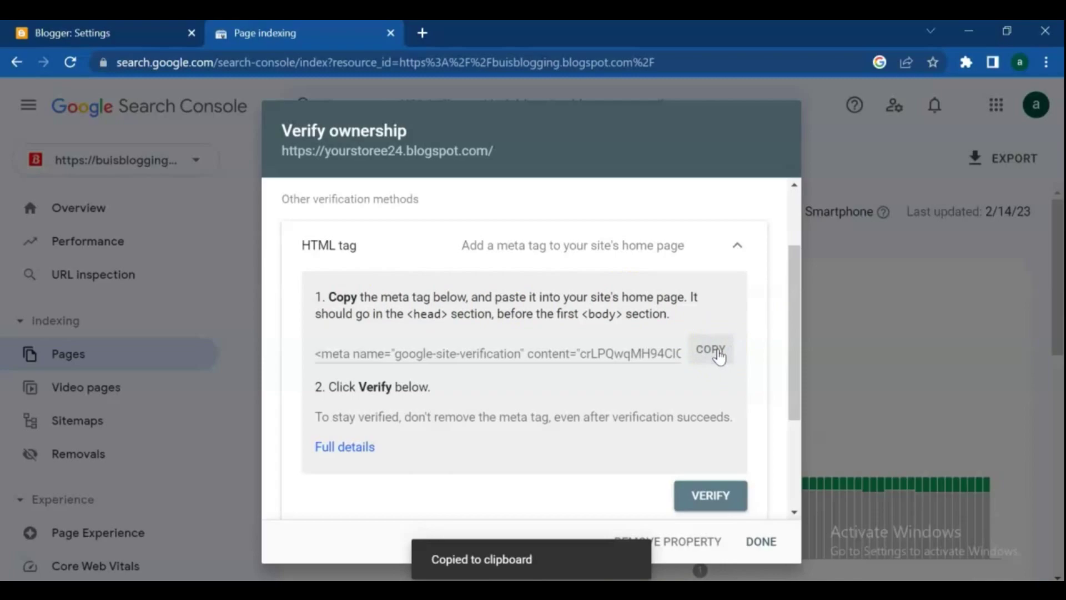
Go from the YourStor blog window to the YourStore24 Blogger Posts dashboard
left_click(654, 540)
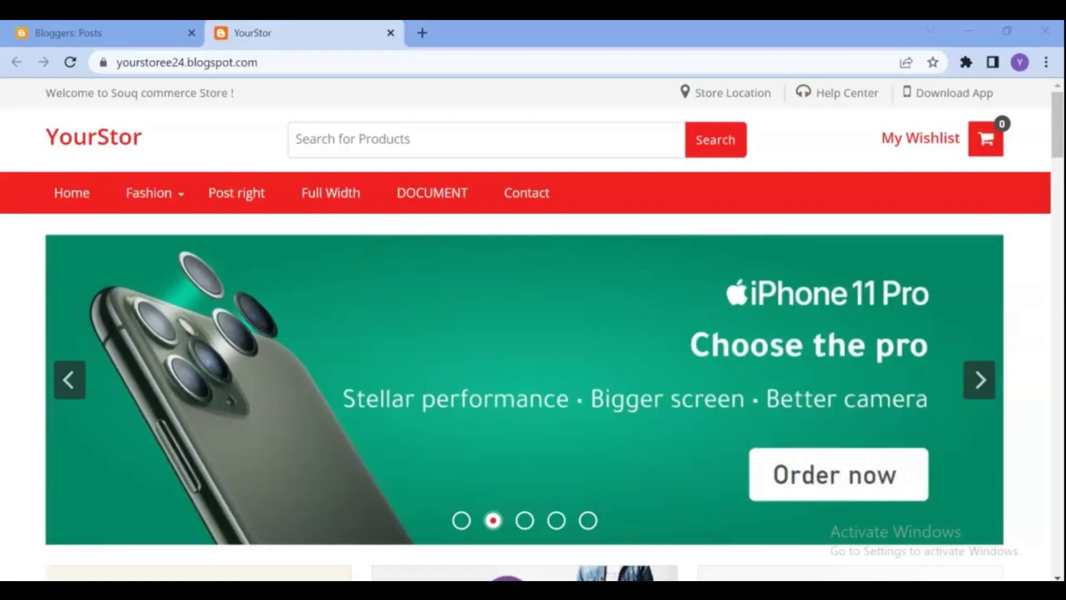
left_click(186, 62)
left_click(113, 34)
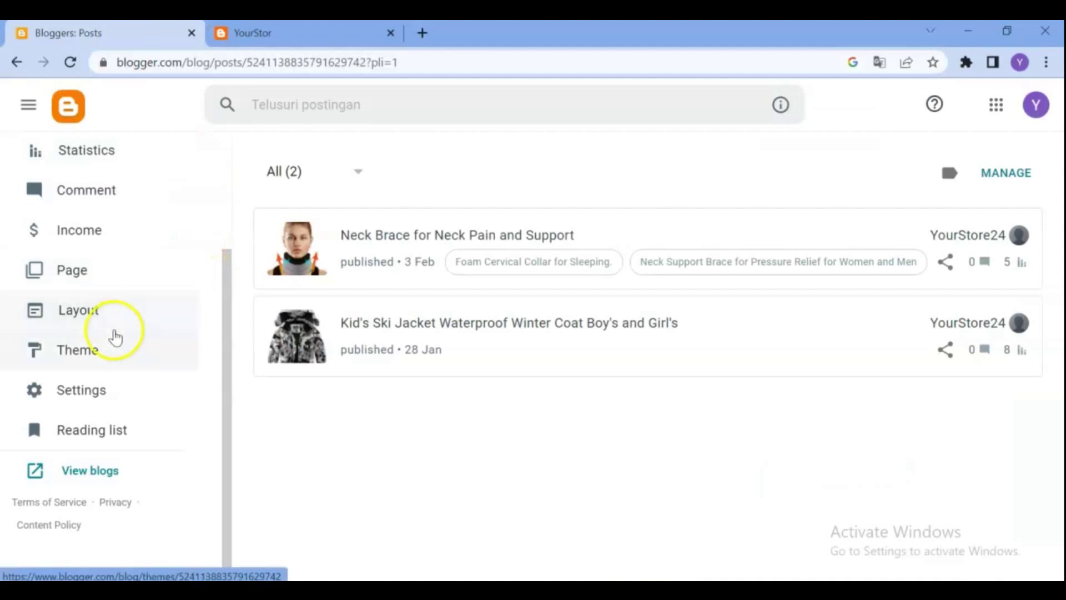
Open the theme's Edit HTML view from the Customize menu, then return to Search Console's HTML tag instructions
left_click(91, 350)
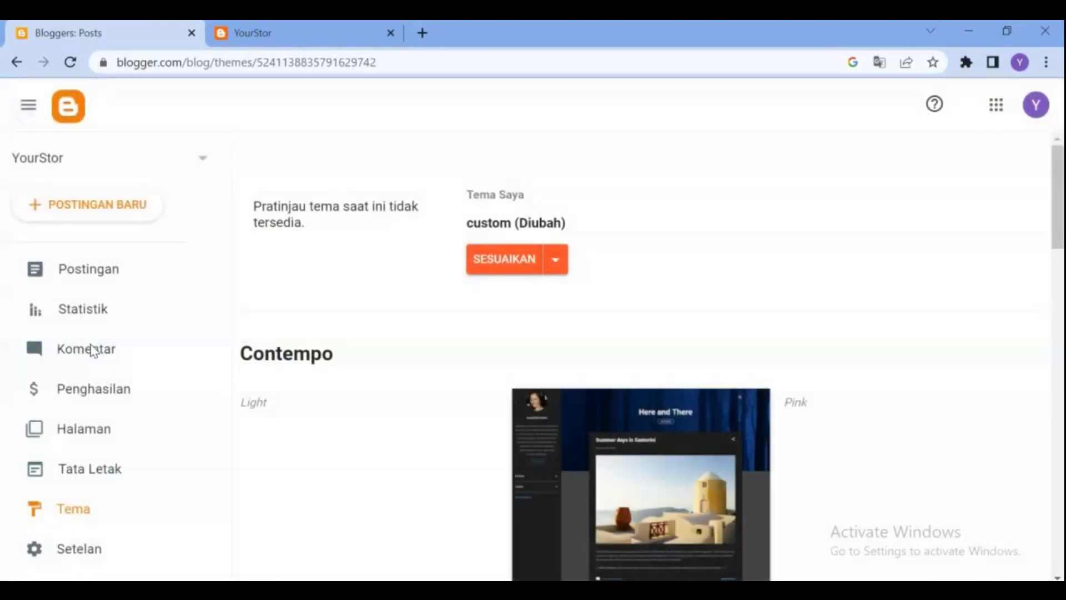
left_click(558, 261)
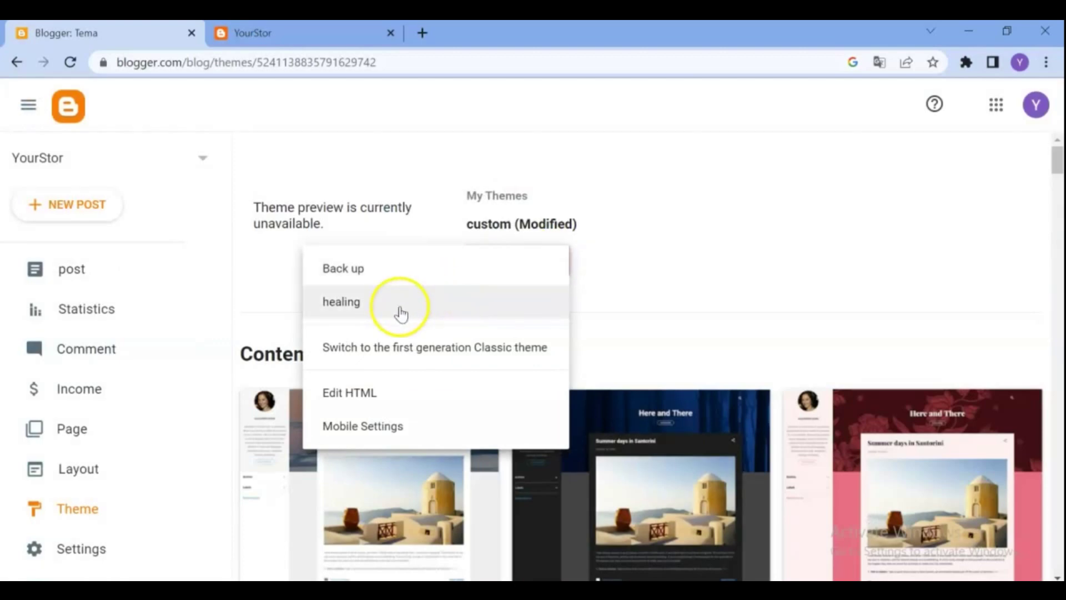
left_click(350, 393)
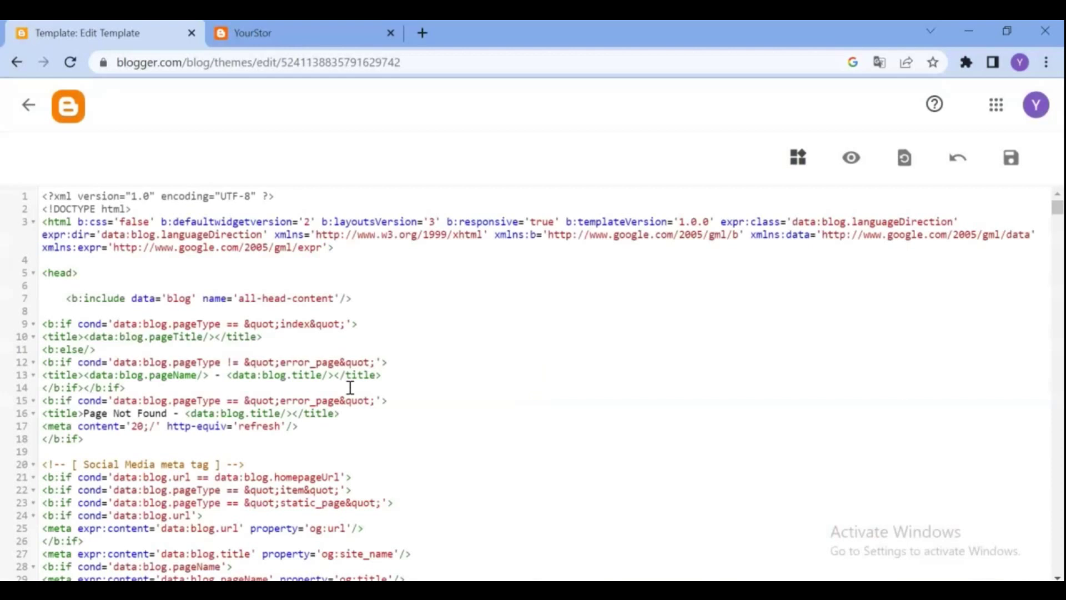
left_click(258, 262)
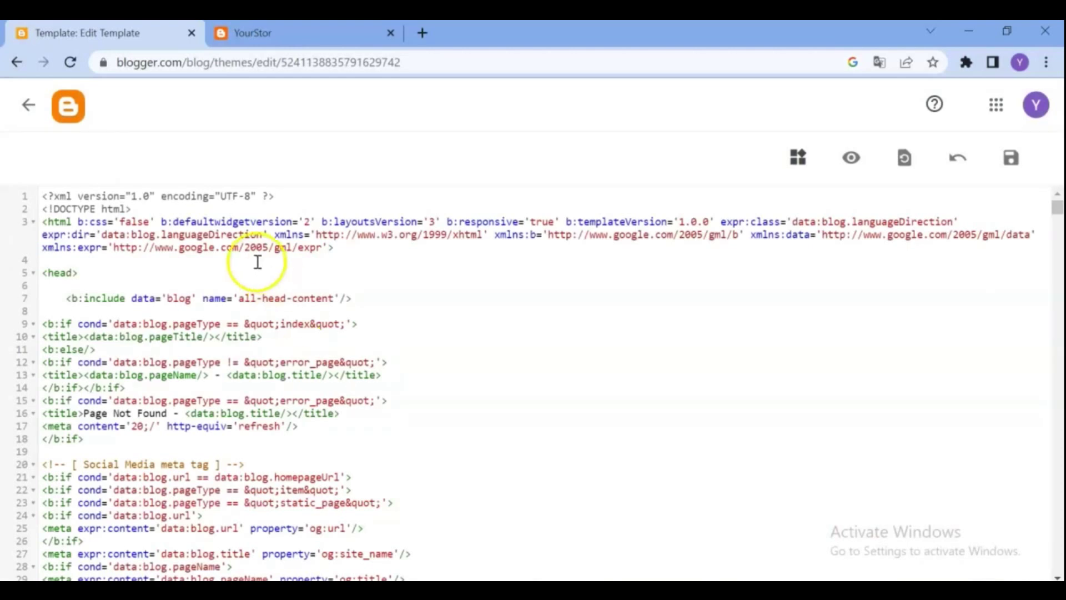
left_click(292, 256)
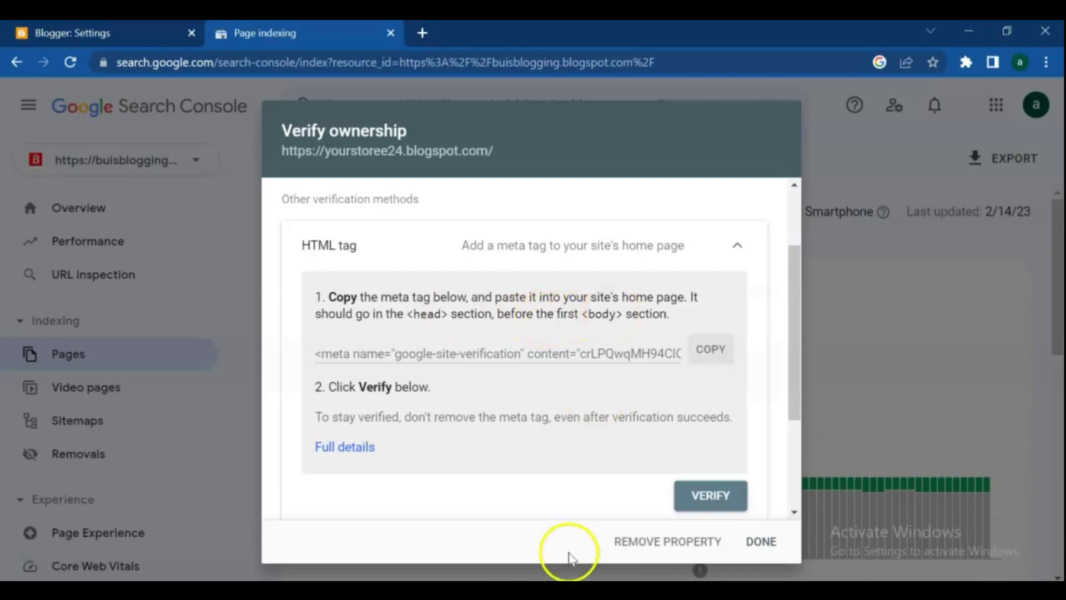
Paste the google-site-verification meta tag on line 6 under <head> in the theme HTML and save the theme
mouse_move(592, 579)
left_click(594, 494)
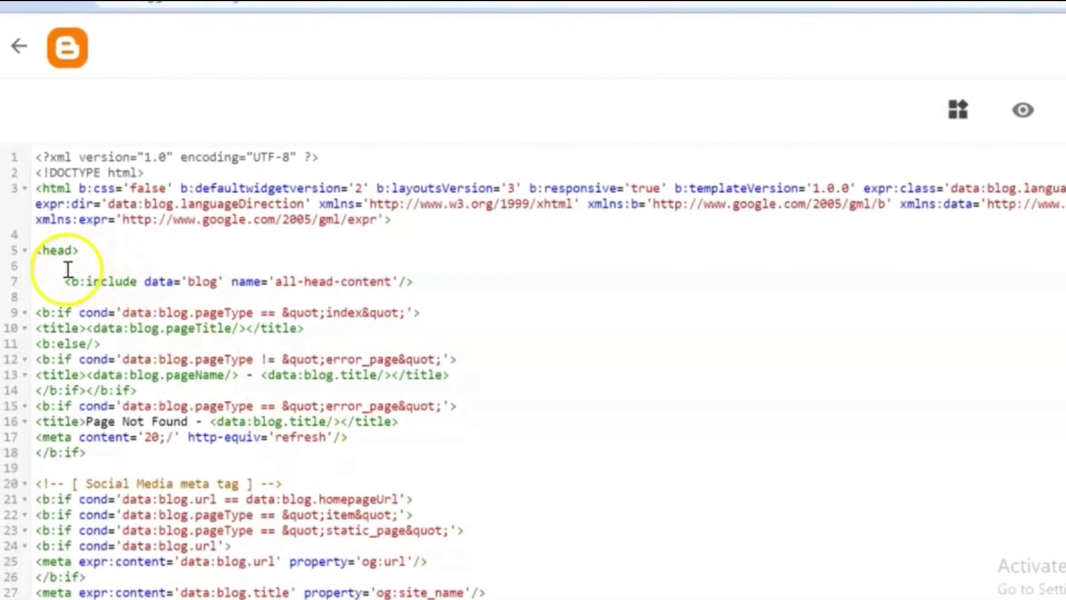
left_click(74, 265)
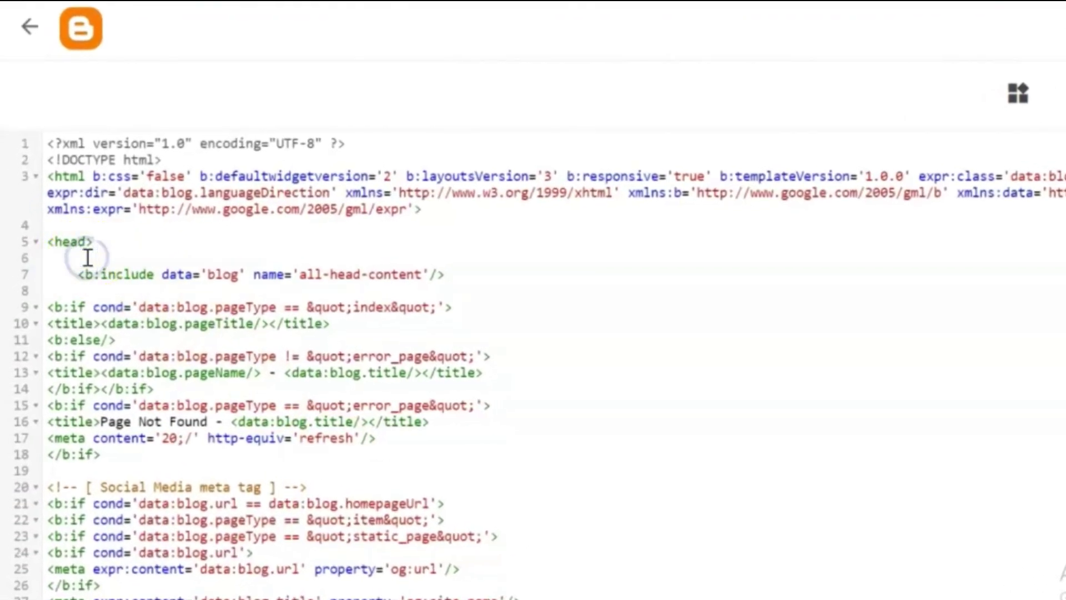
right_click(61, 256)
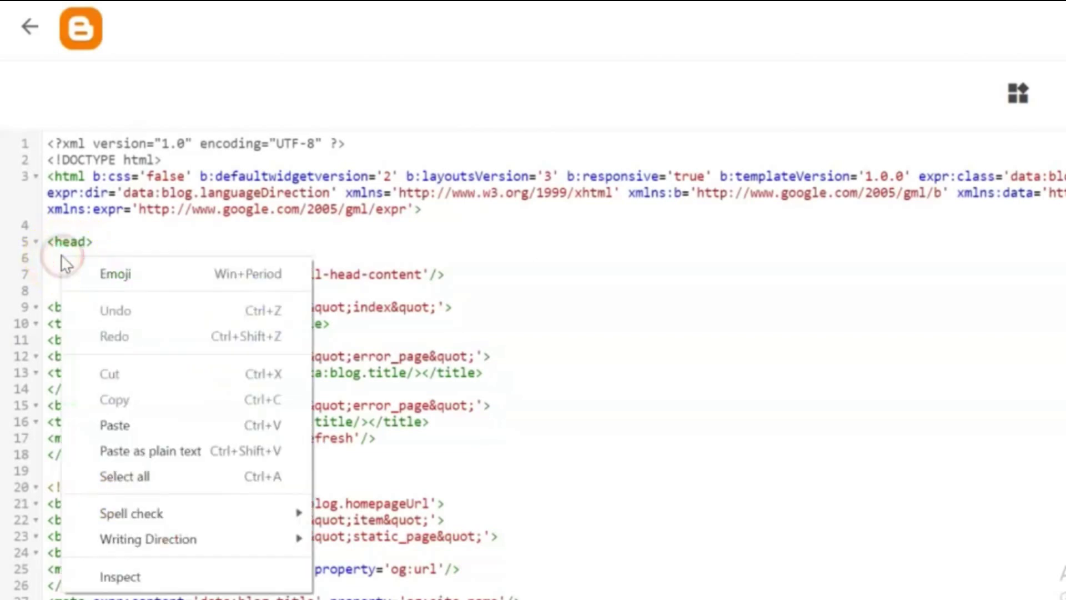
left_click(108, 425)
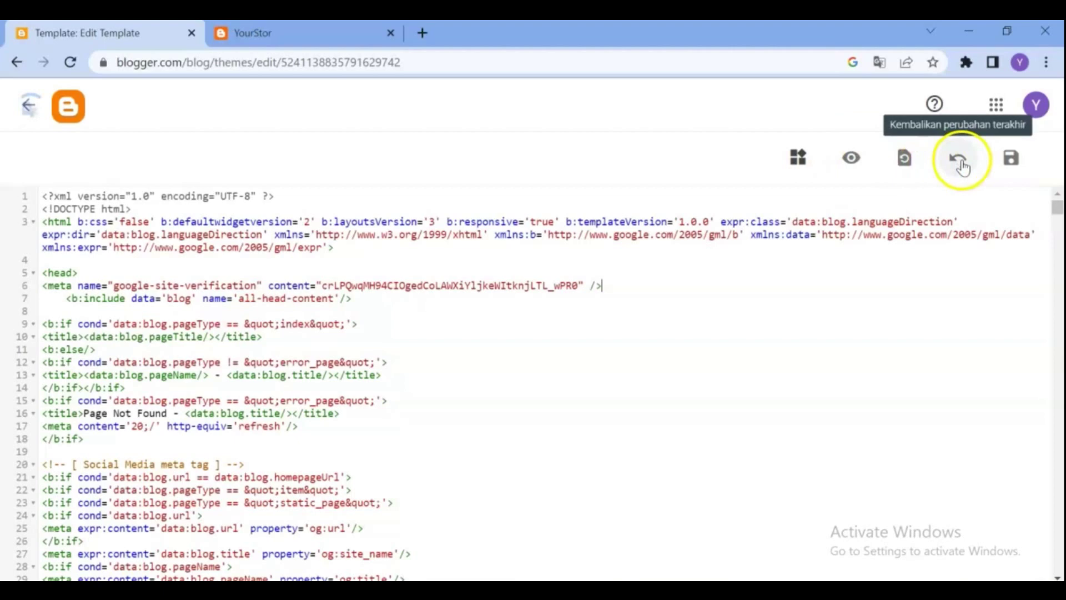
left_click(1011, 159)
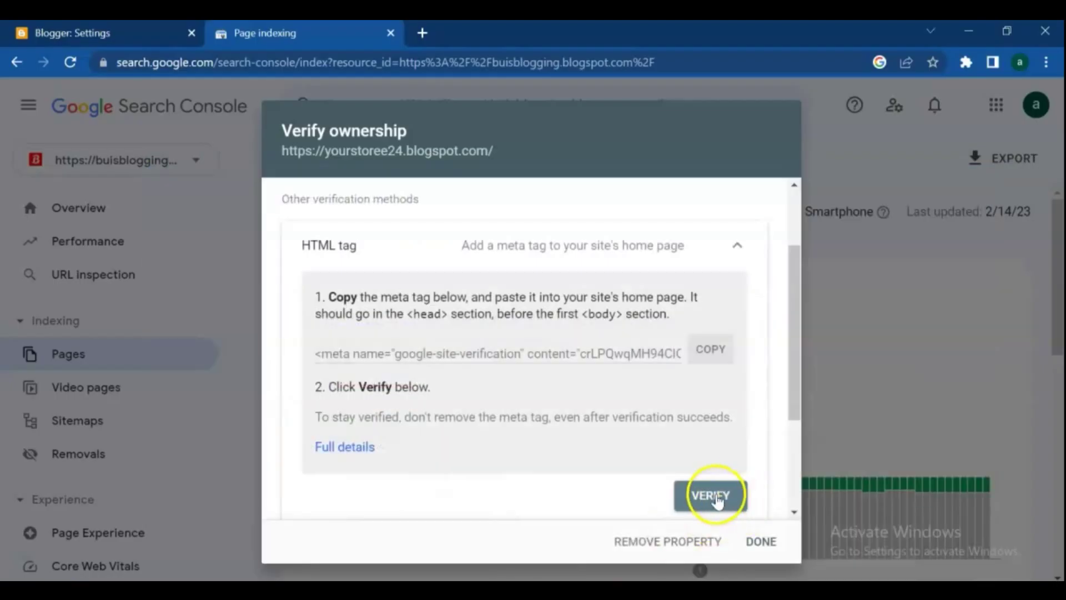
Verify ownership of yourstoree24.blogspot.com, open its Overview, and confirm it stays selected in the property list
left_click(712, 495)
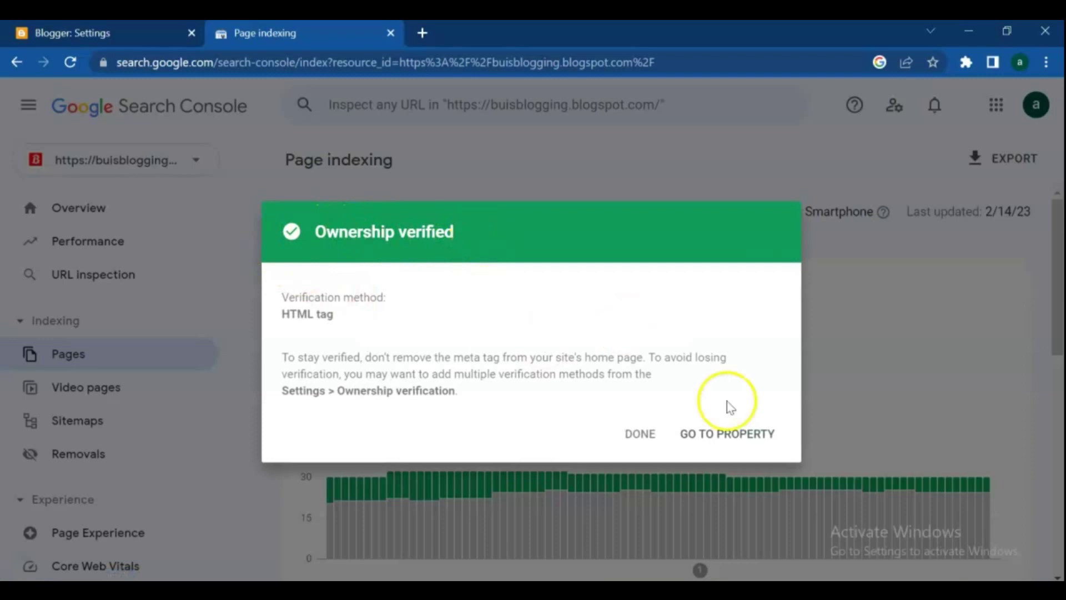
left_click(724, 442)
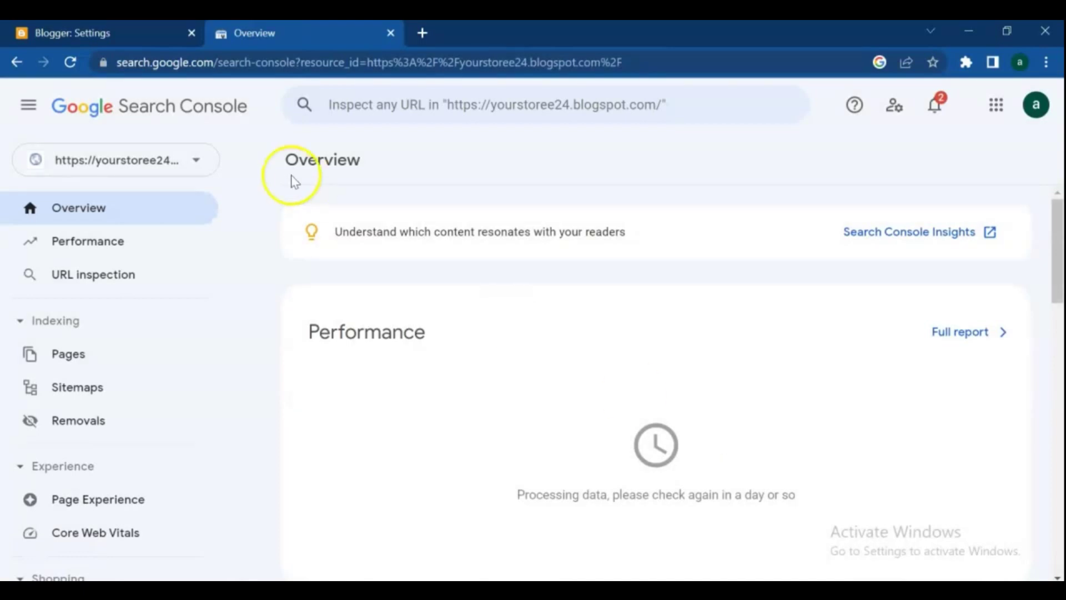
left_click(199, 164)
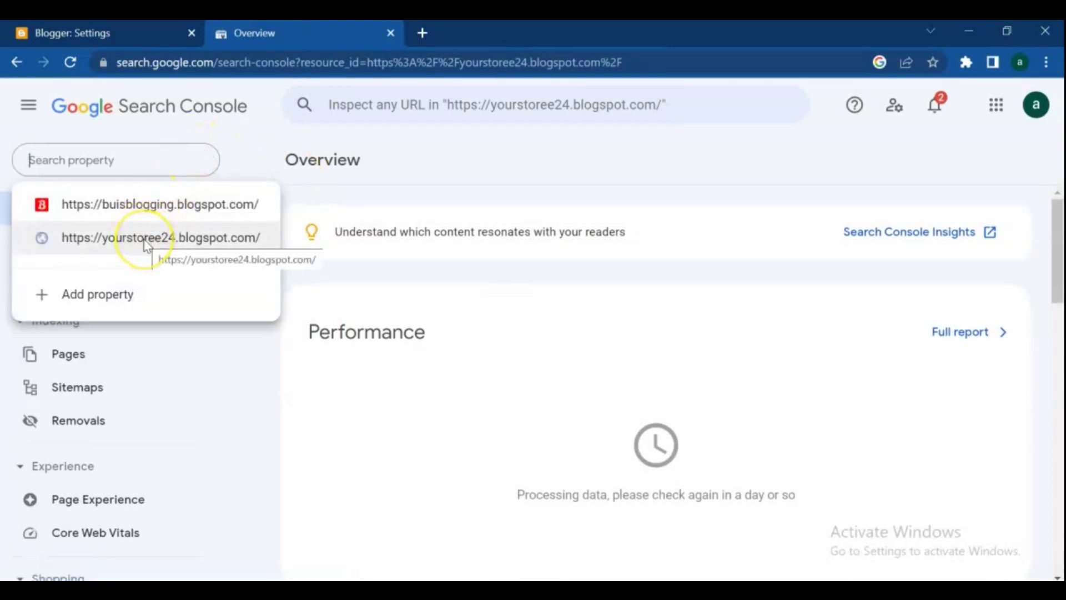
left_click(550, 353)
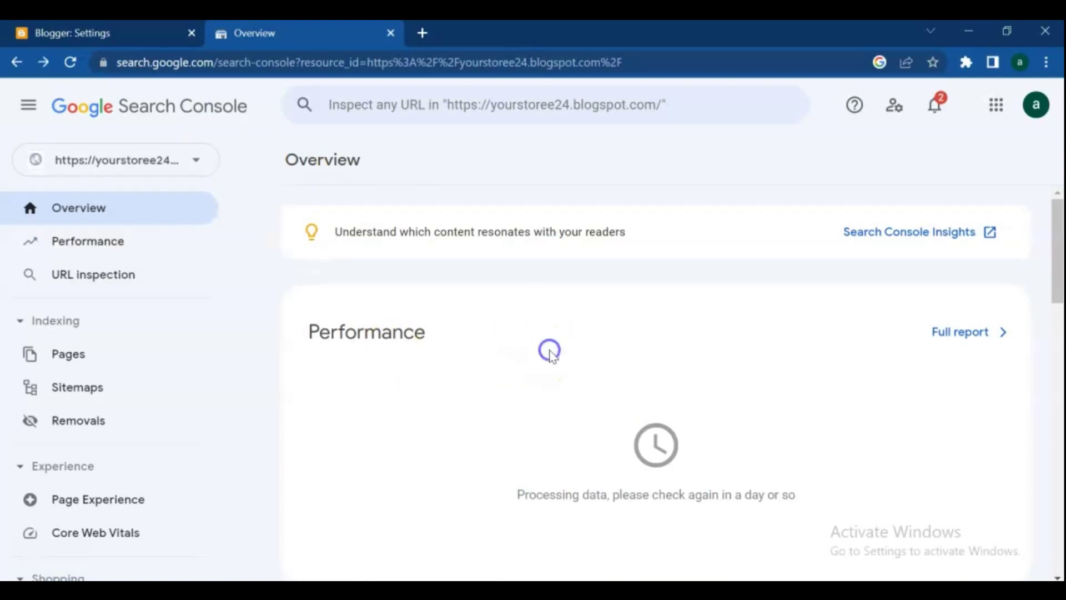